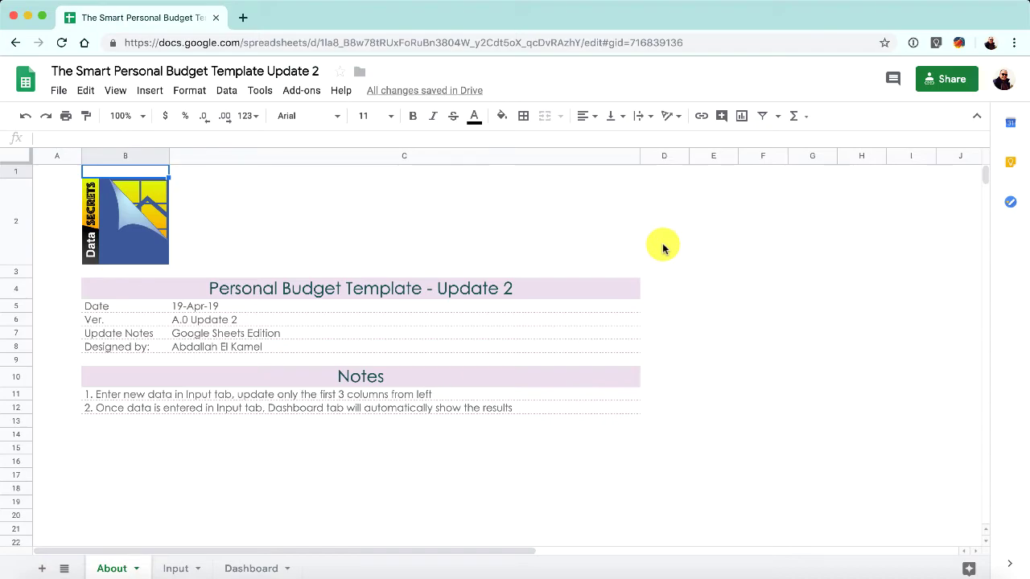
- On the Input sheet, inspect the date, Month and Year formulas, then select the transaction entries
click(172, 568)
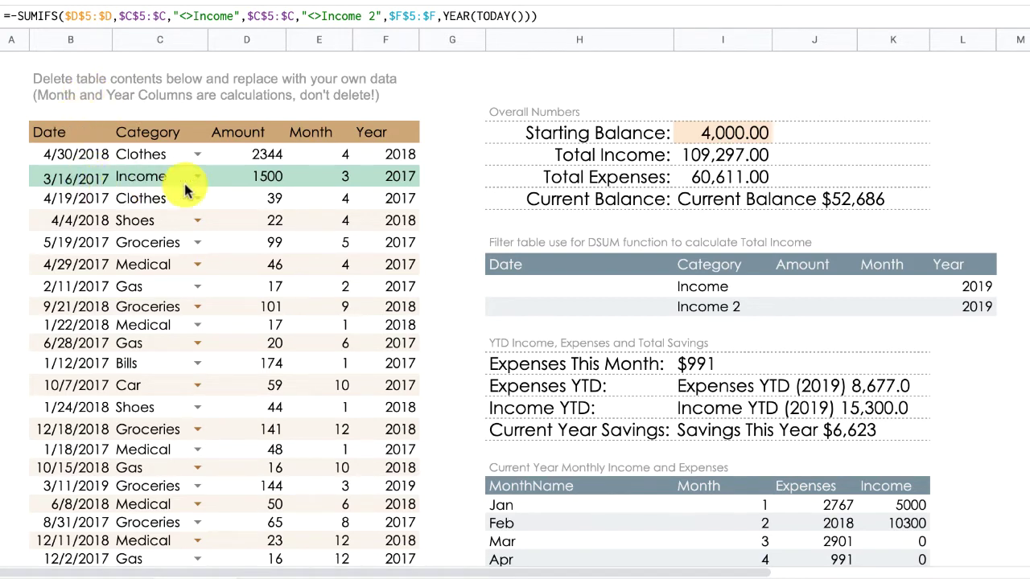
click(91, 222)
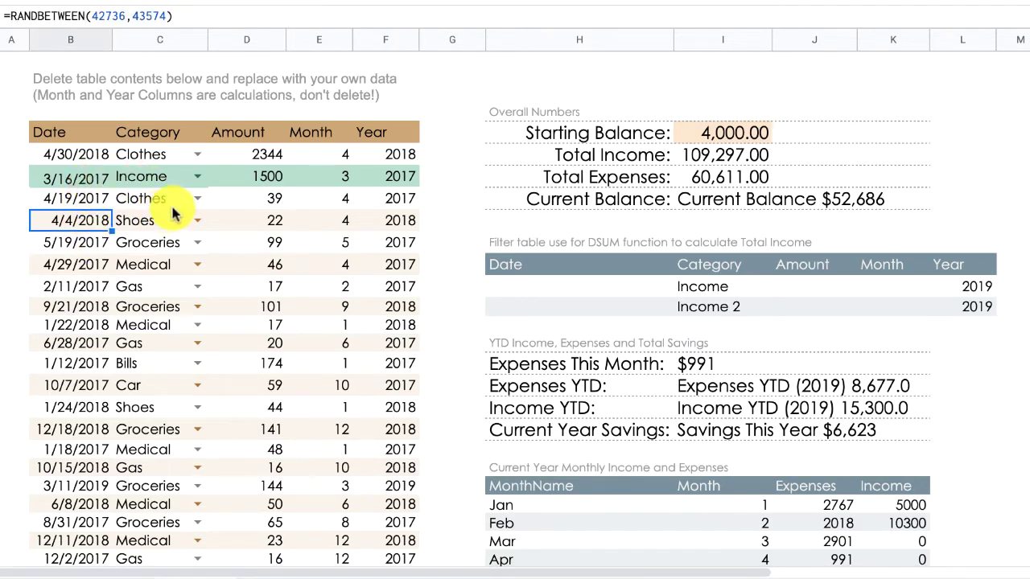
click(347, 199)
click(390, 203)
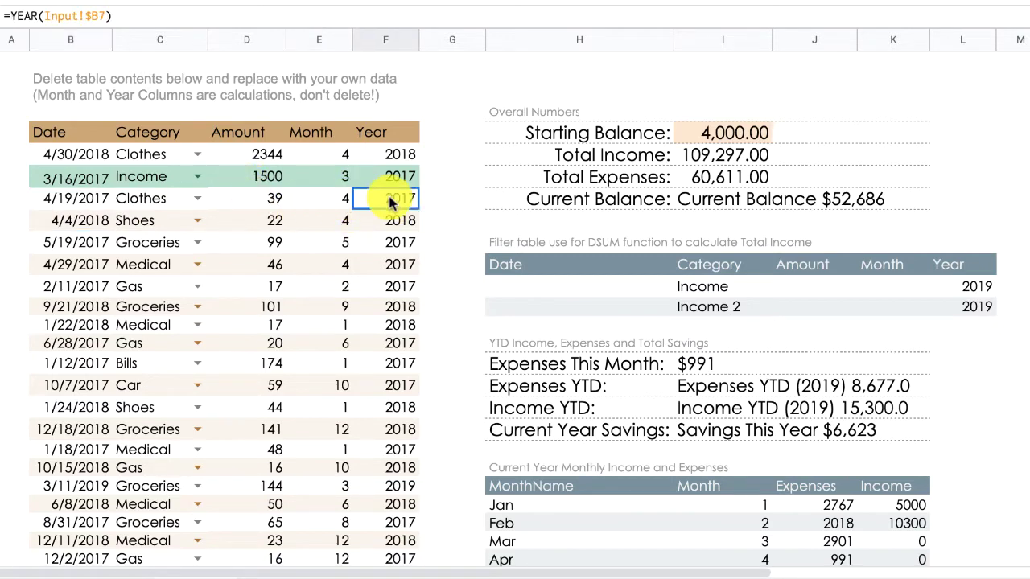
click(333, 200)
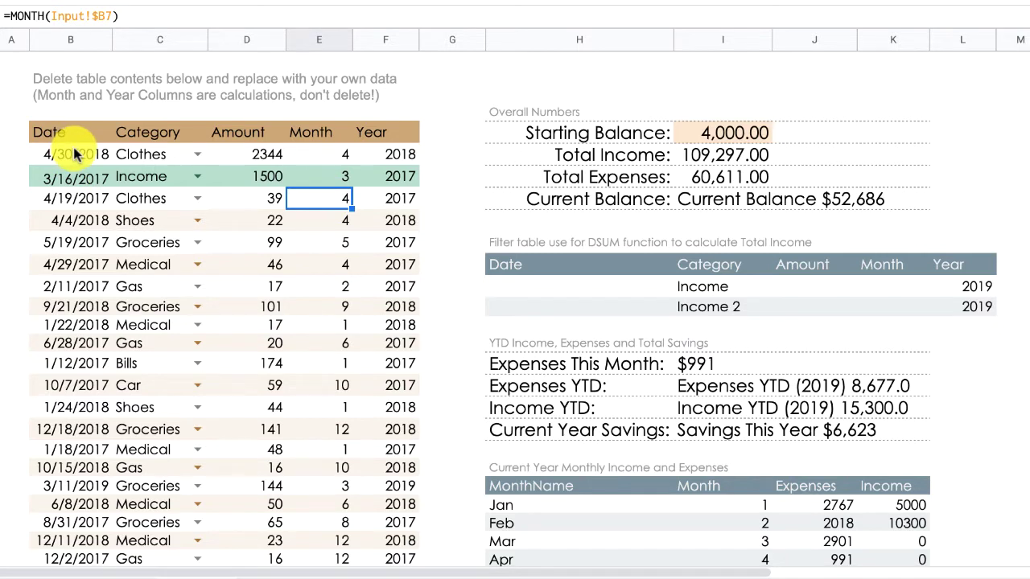
drag(74, 154, 217, 426)
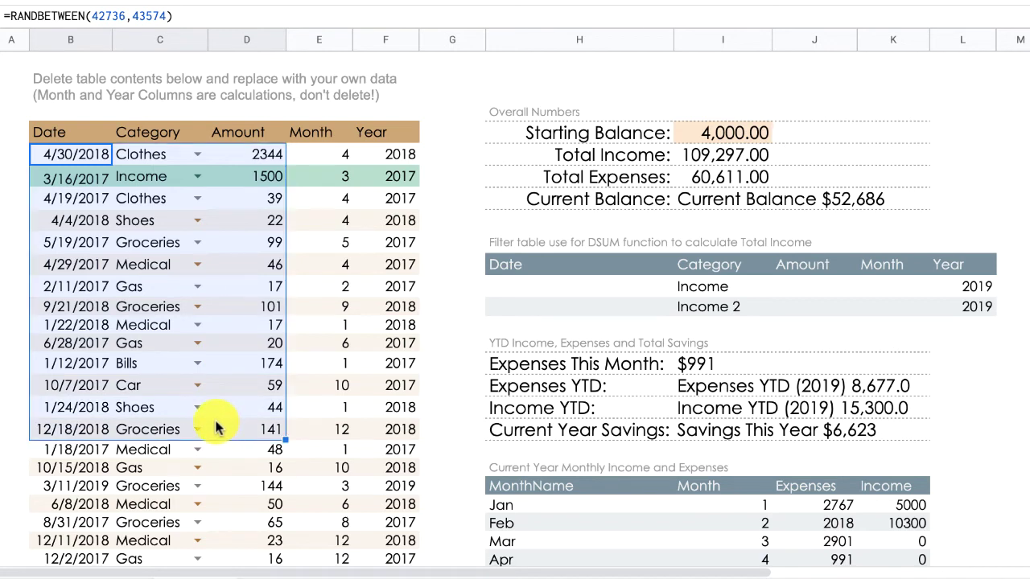
click(86, 272)
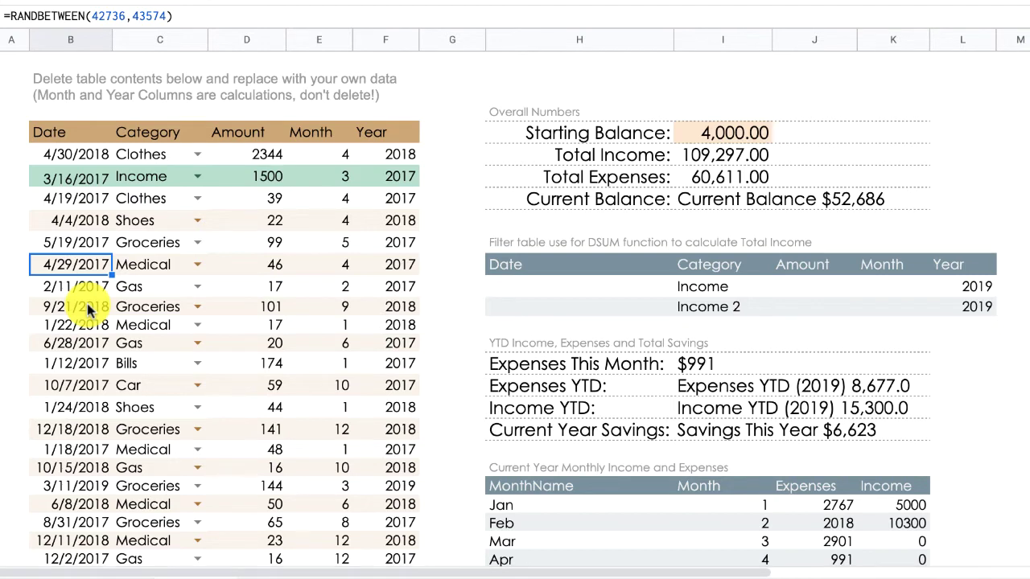
click(614, 156)
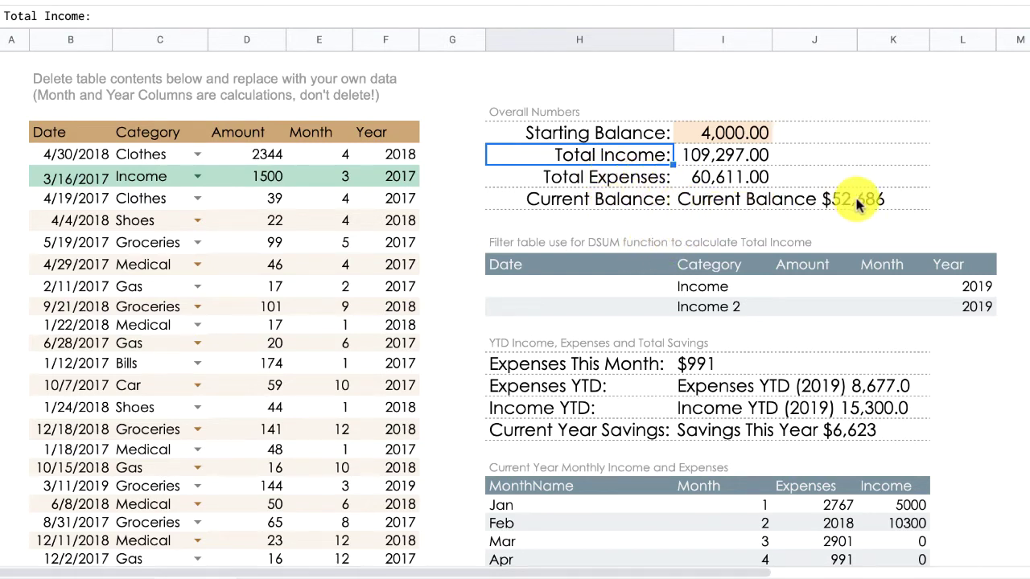
click(595, 305)
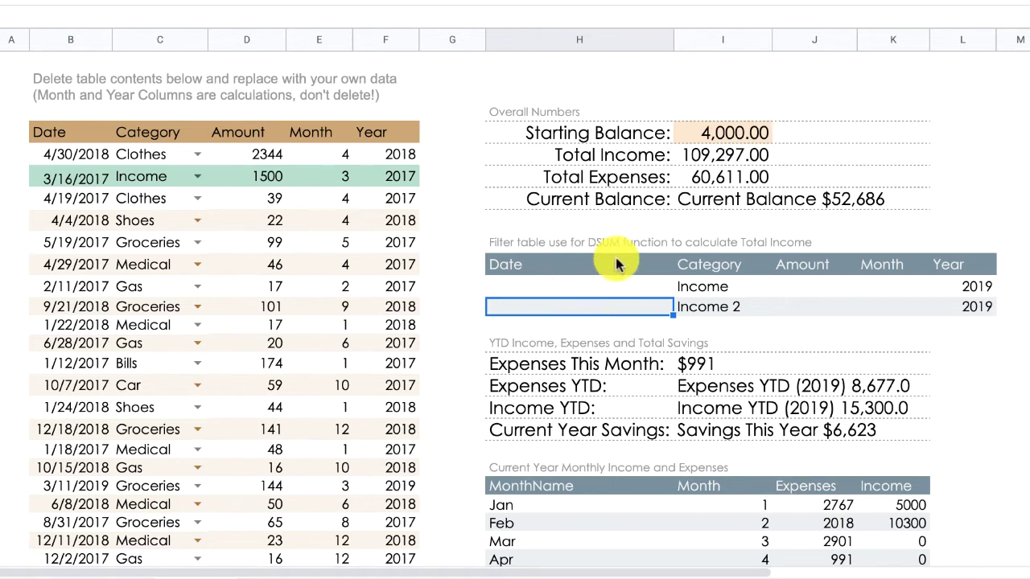
click(595, 243)
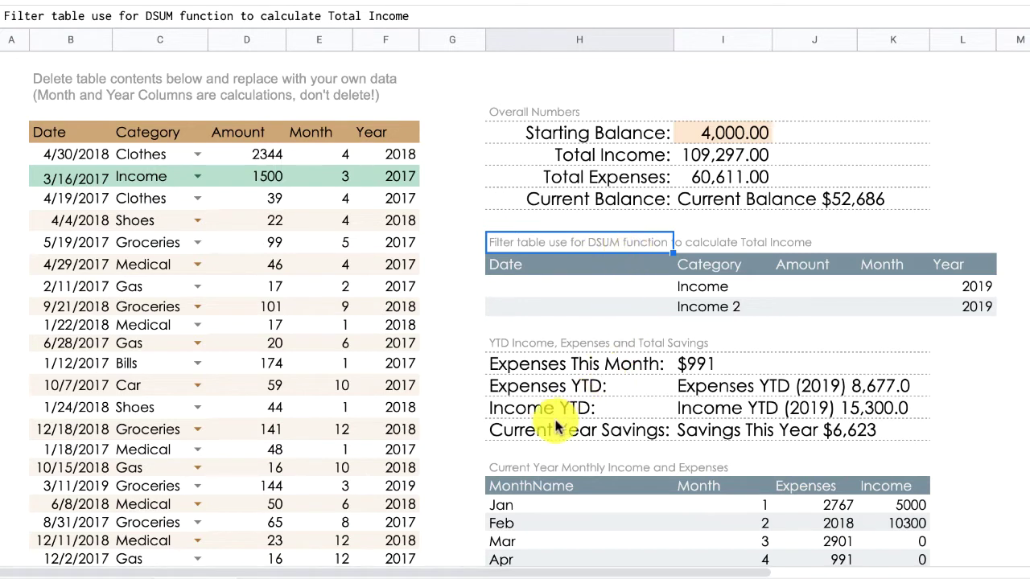
click(535, 407)
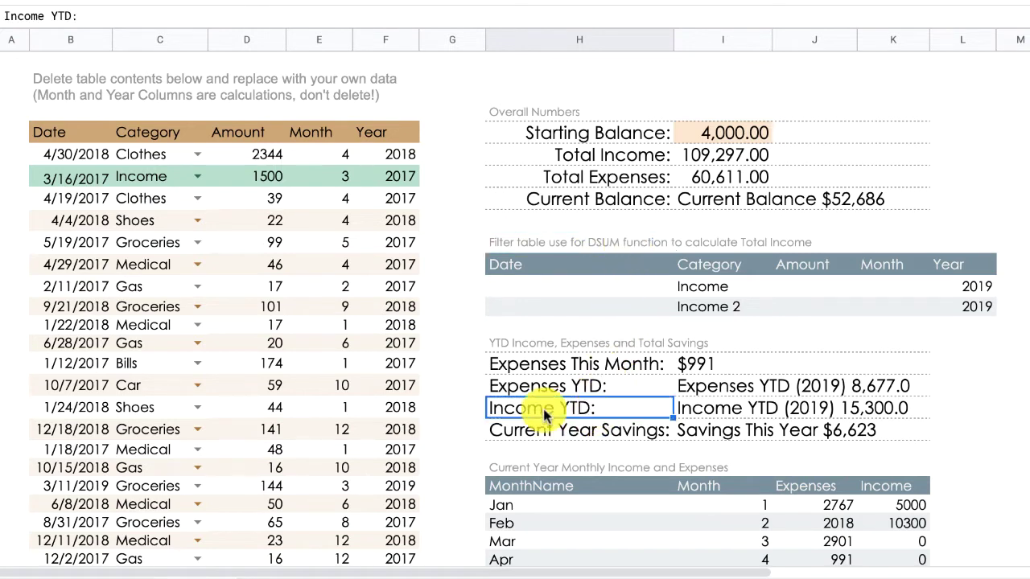
click(753, 410)
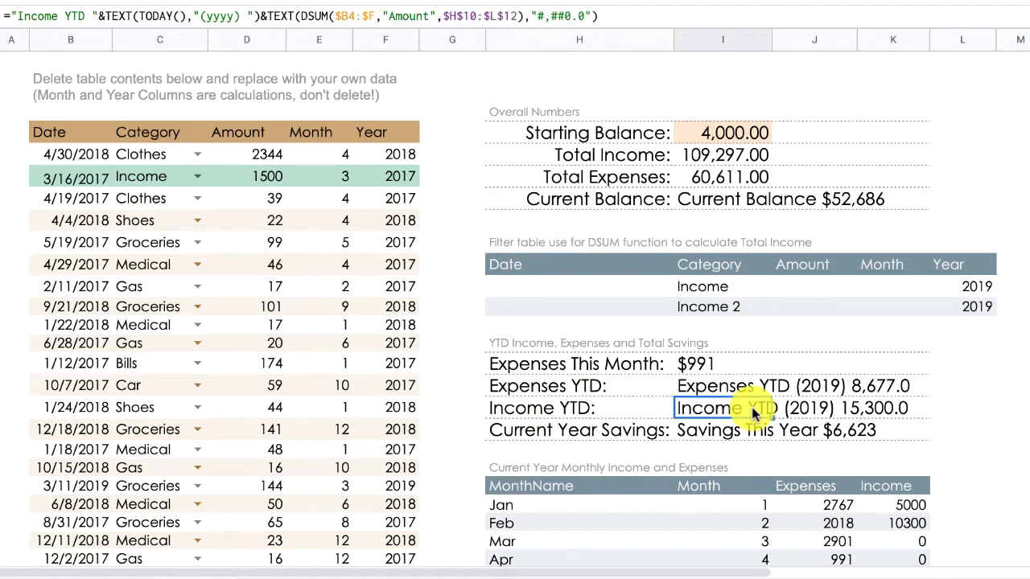
click(668, 294)
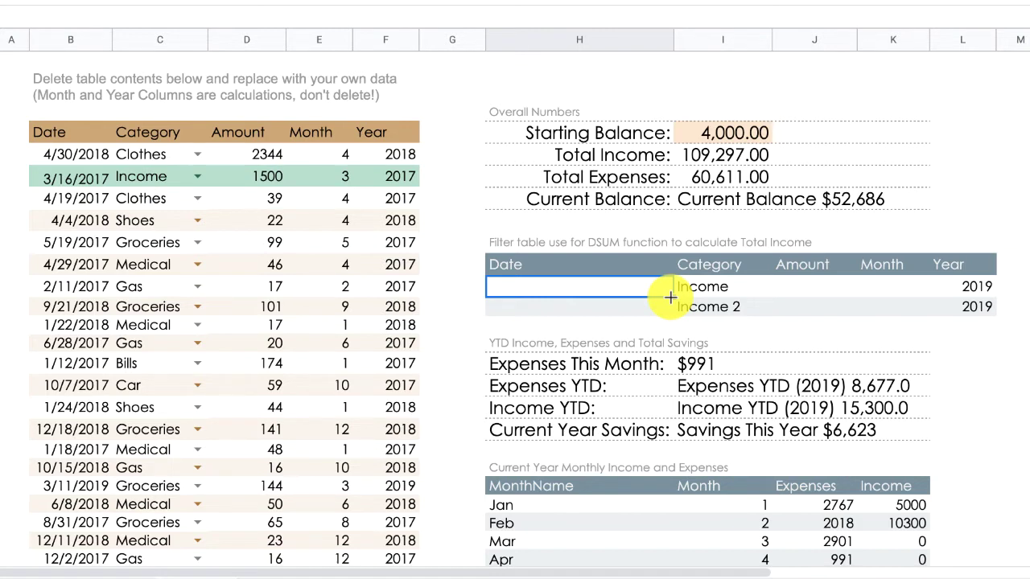
click(688, 385)
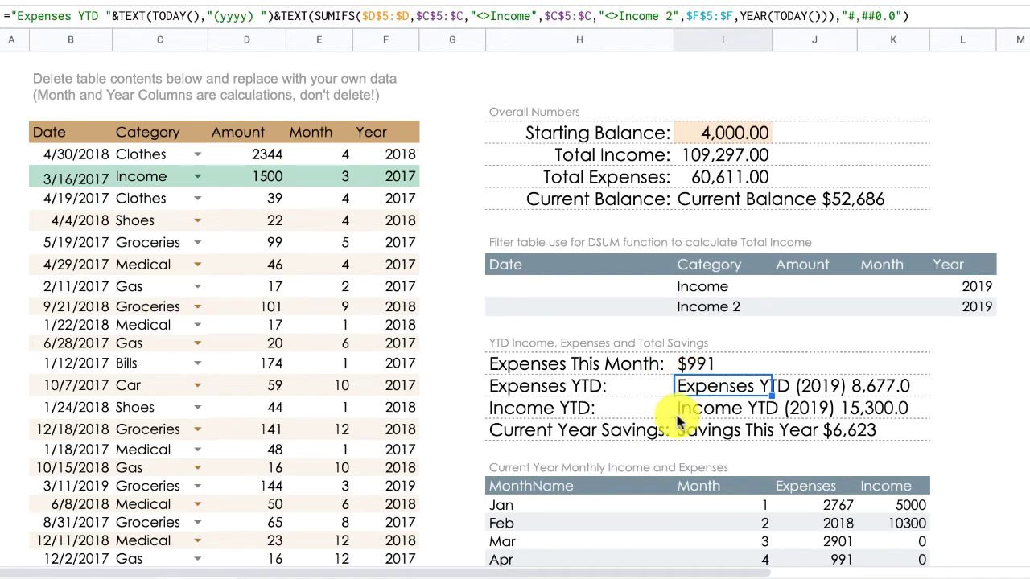
click(745, 284)
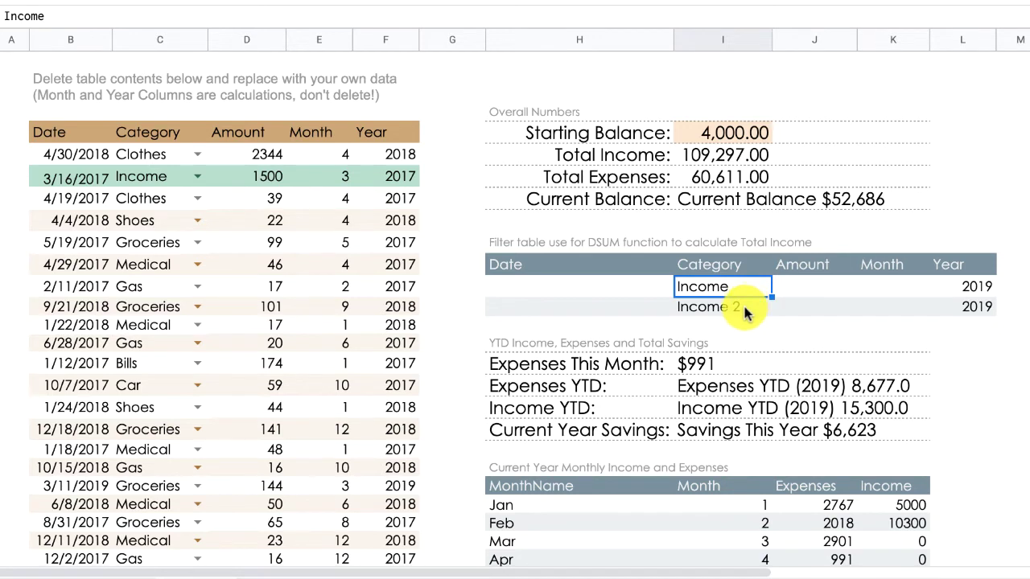
click(719, 348)
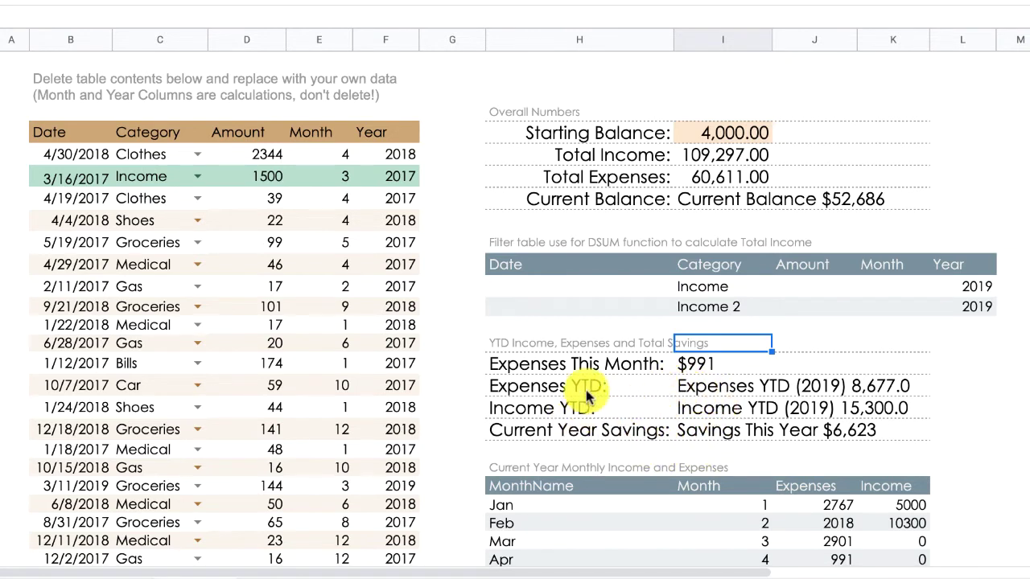
click(725, 370)
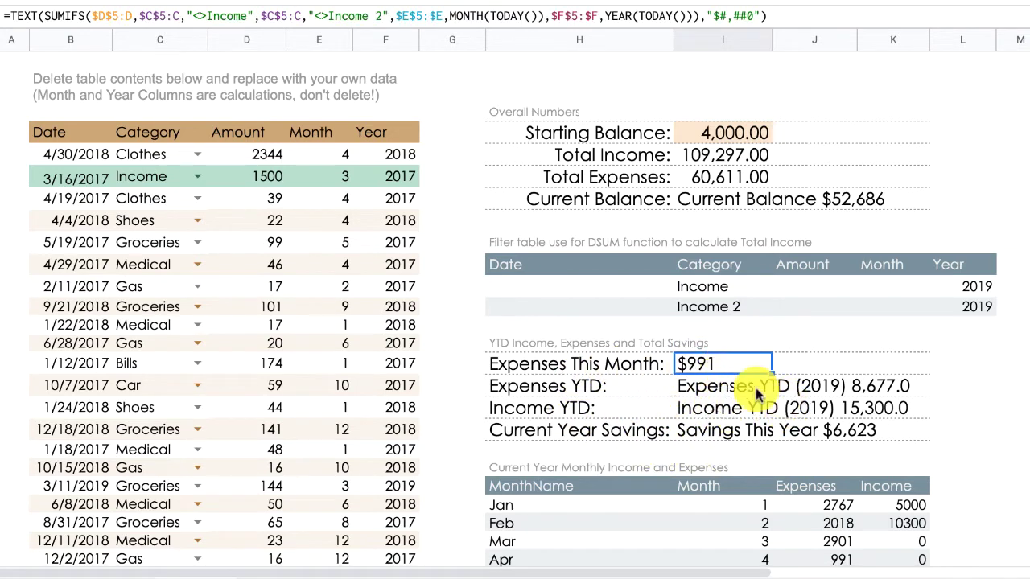
click(721, 384)
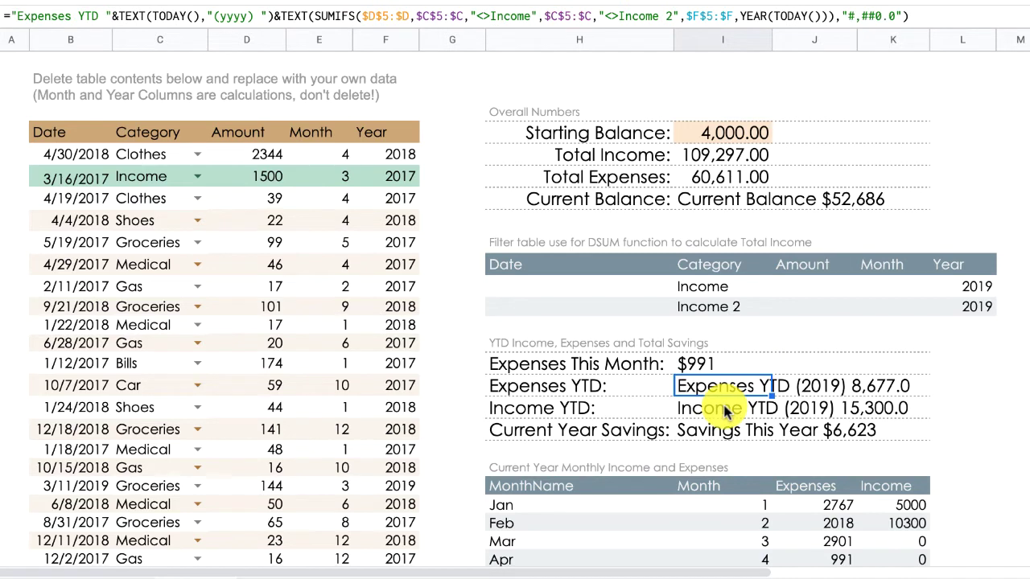
click(726, 410)
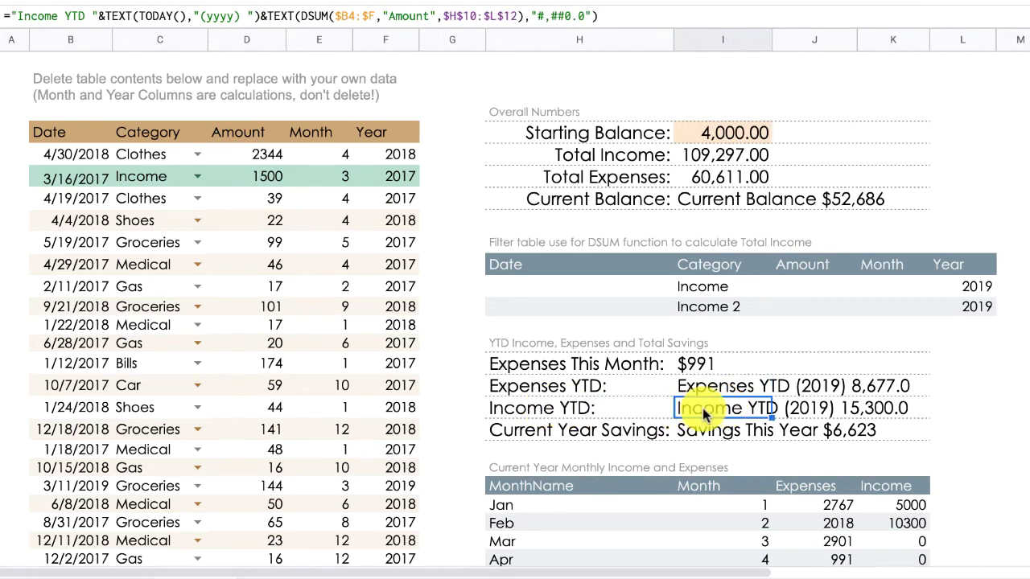
- Review the Income YTD formula unchanged, then reveal the Previous Years and Current Year Savings summaries
click(631, 16)
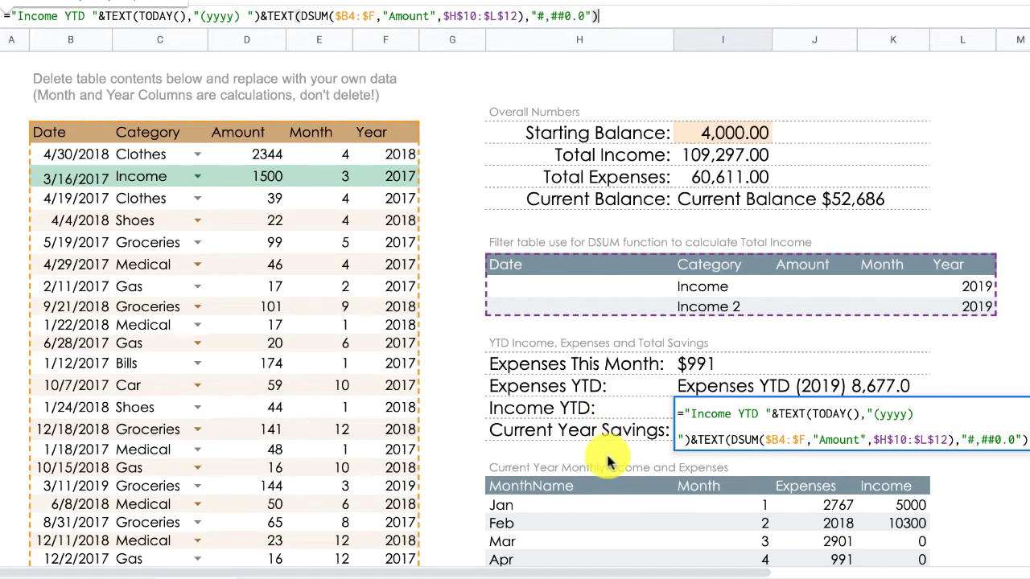
key(Escape)
scroll(511, 396, down, 5)
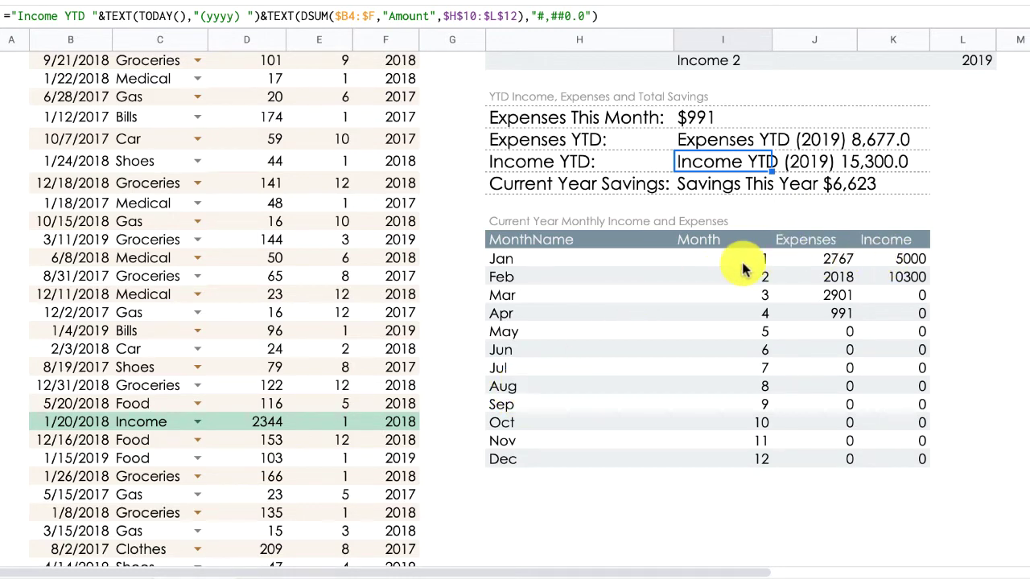
scroll(777, 239, up, 4)
scroll(777, 239, up, 1)
scroll(779, 237, right, 5)
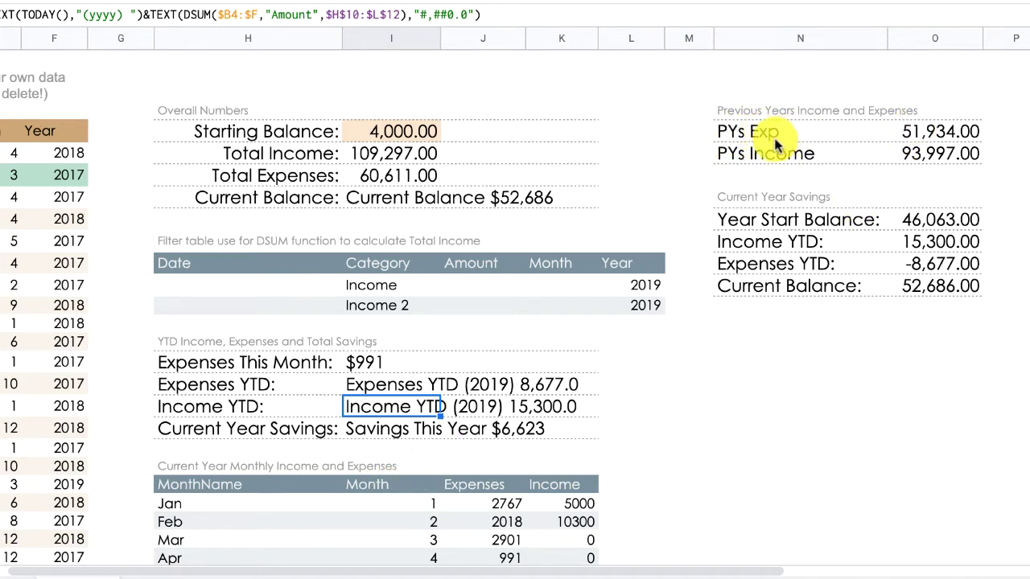
click(939, 132)
click(933, 152)
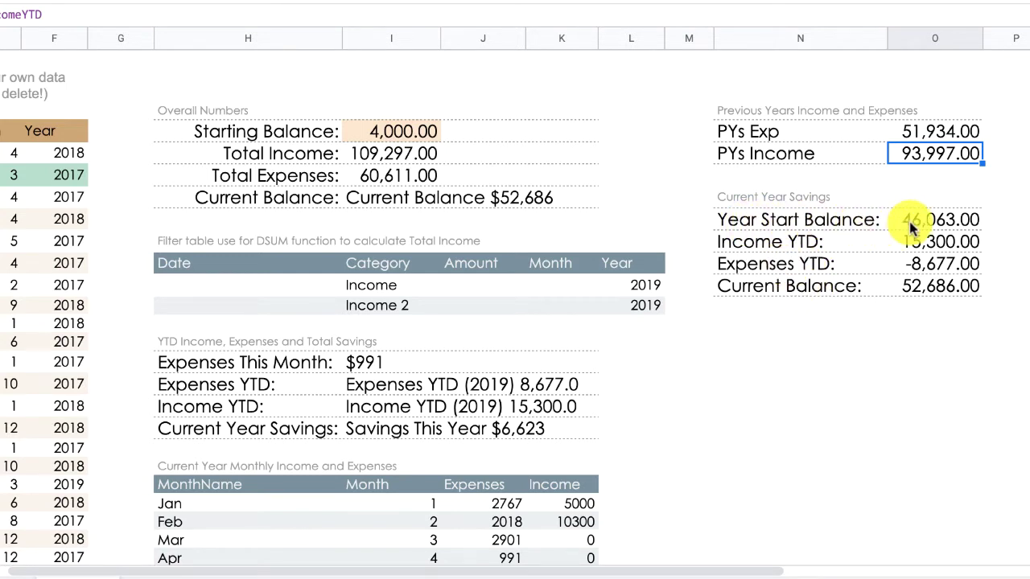
click(937, 226)
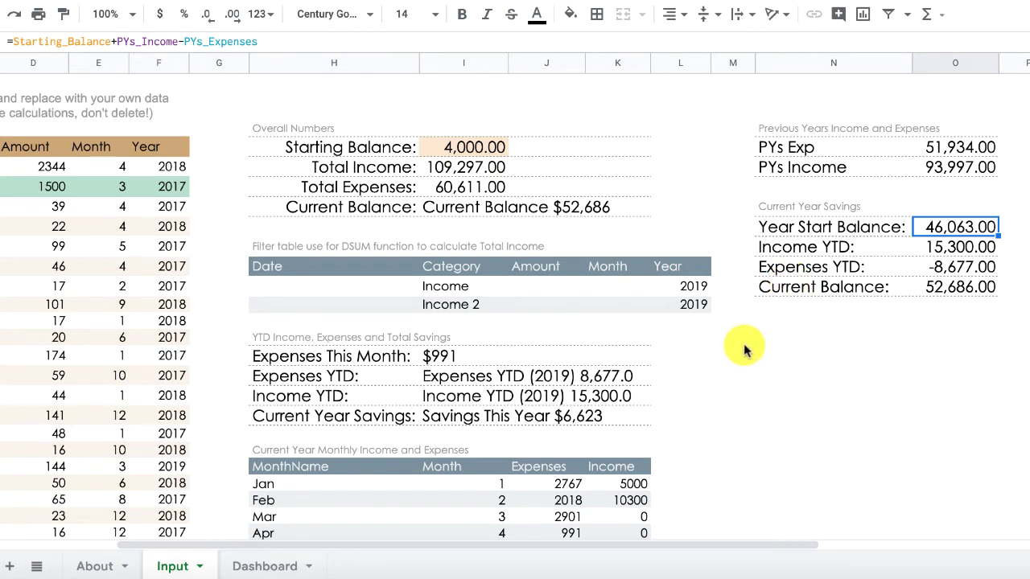
- Set the Dashboard sheet's zoom to 75%
click(254, 568)
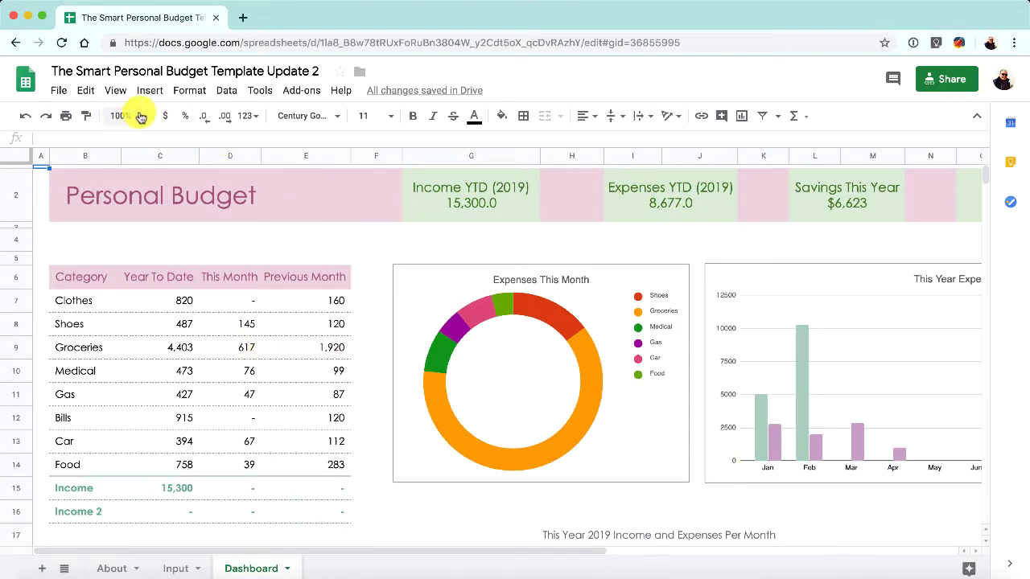
click(137, 114)
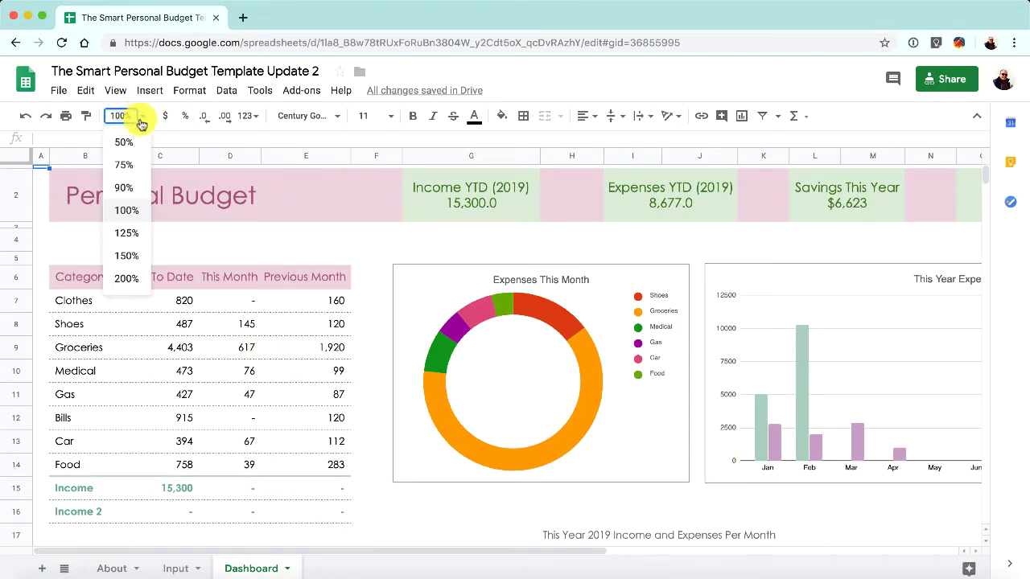
click(124, 165)
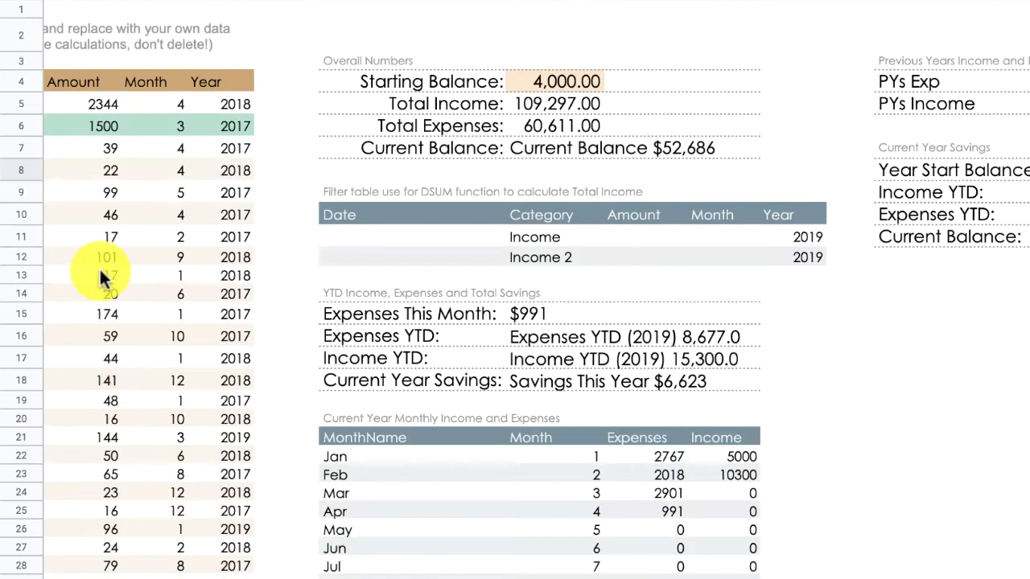
scroll(100, 273, left, 5)
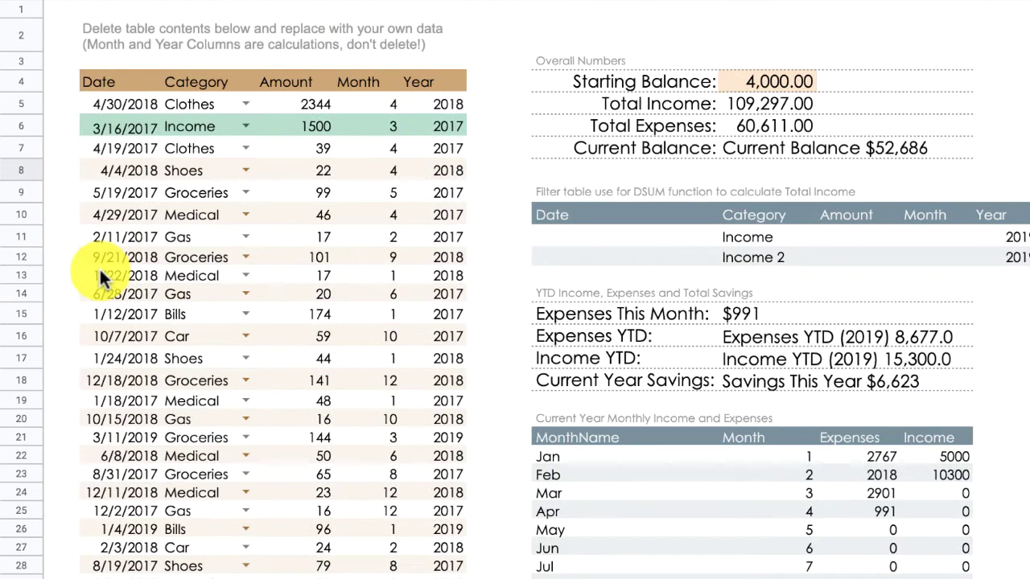
- Check the Shoes entry's category list without changing it, then go to the About sheet
click(246, 172)
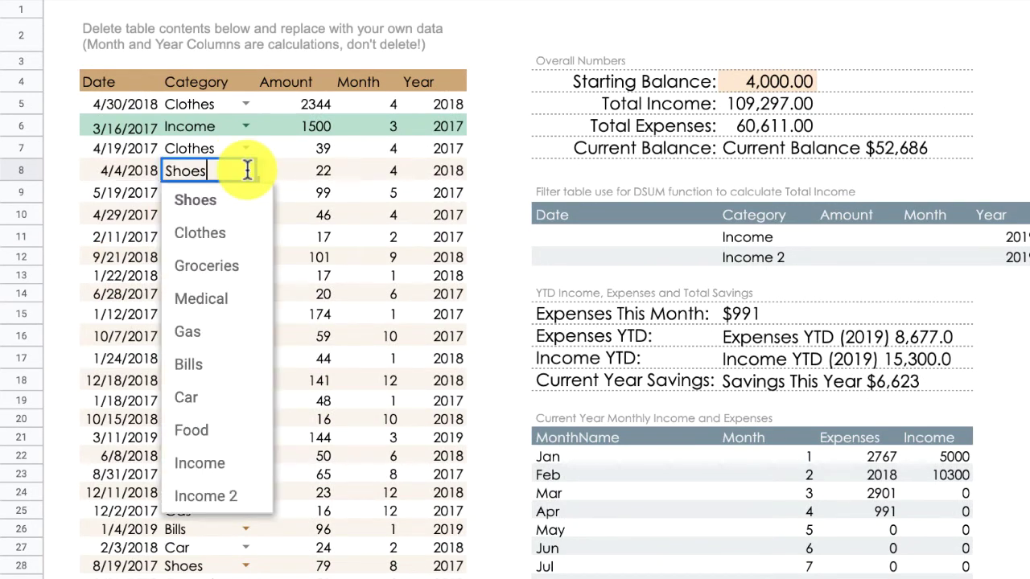
click(1020, 400)
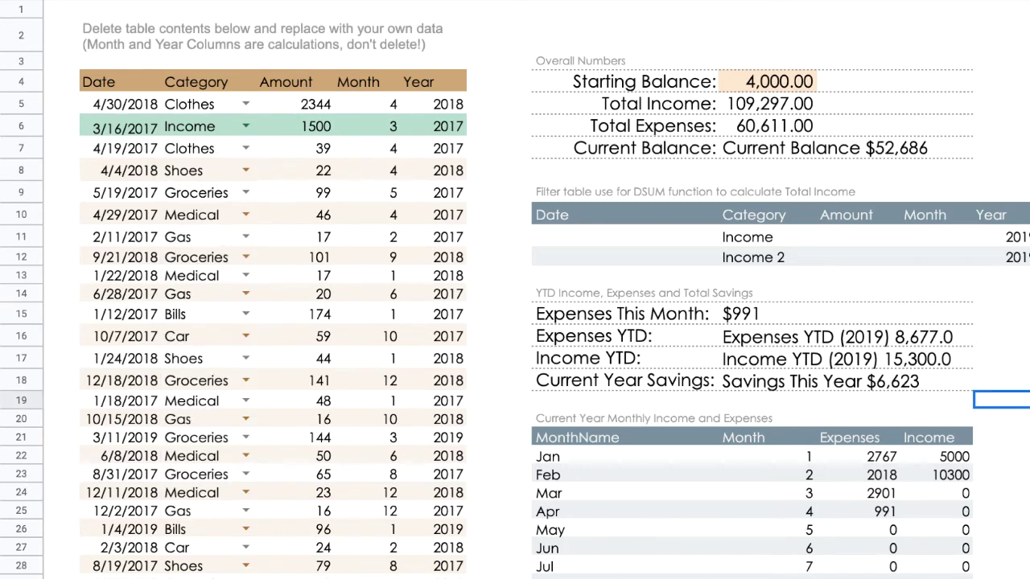
key(ctrl+Page_Up)
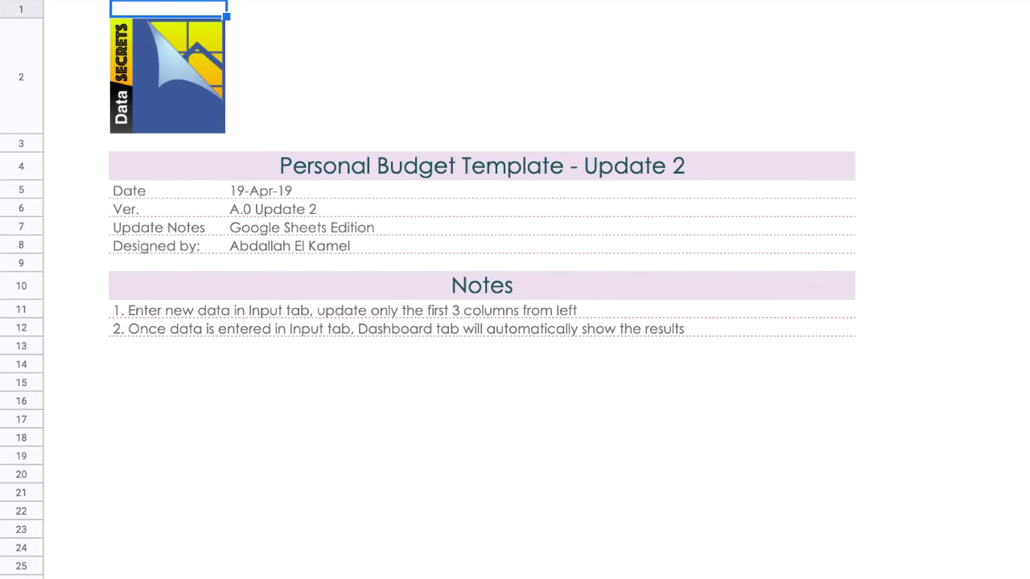
- Switch to the Dashboard, where Shoes shows 487 year to date with Ctrl+Page Up
key(ctrl+Page_Up)
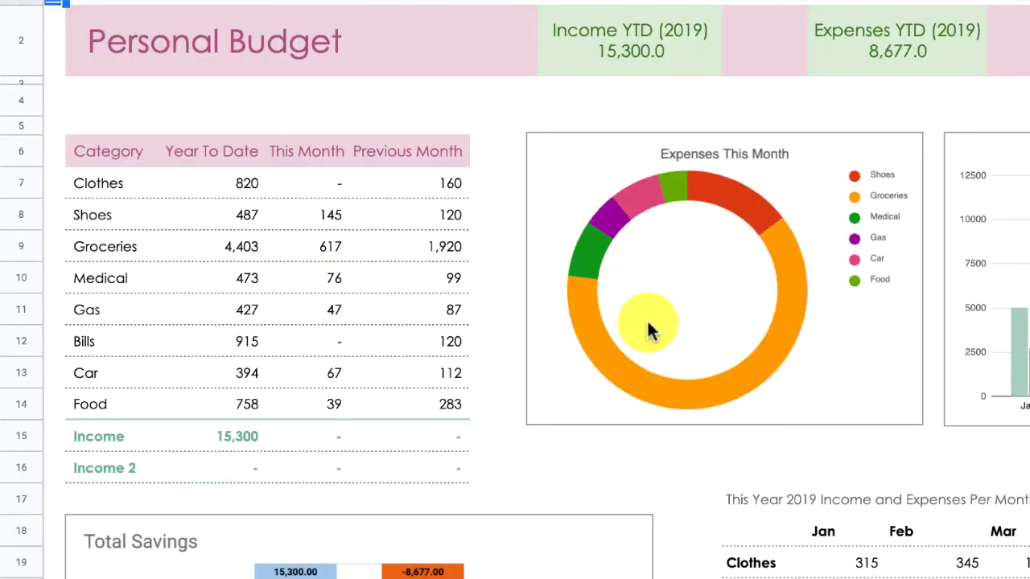
click(306, 210)
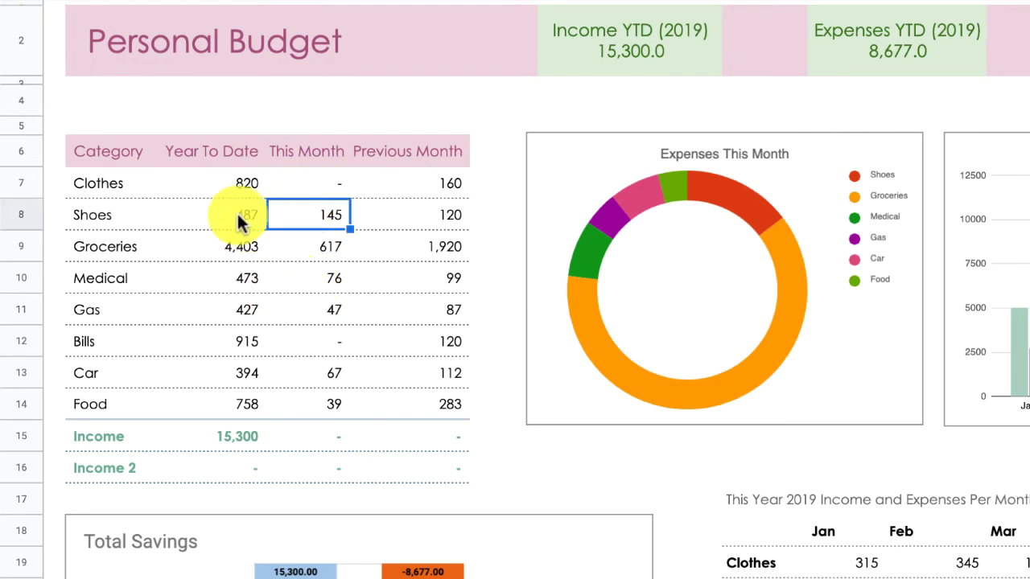
click(427, 224)
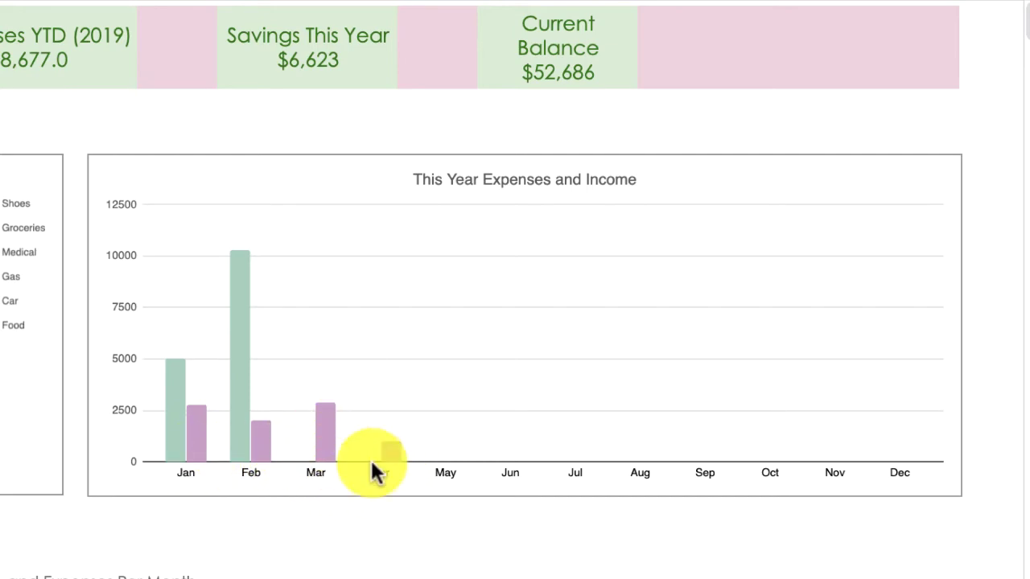
- Scroll down to the 2019 monthly Income and Expenses table and the Total Savings chart
scroll(349, 483, down, 3)
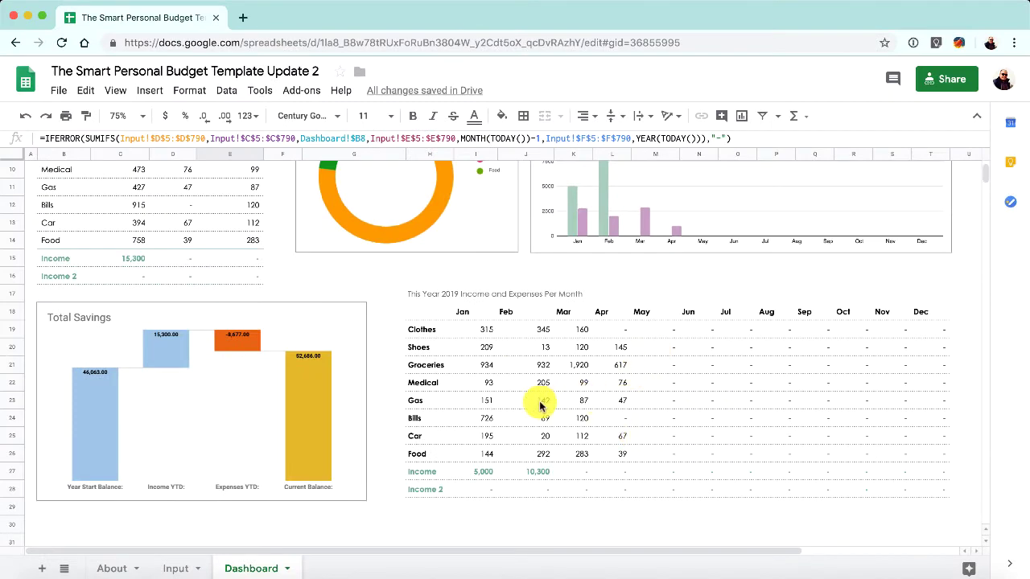
- Scroll up to the Income YTD, Expenses YTD, Savings and Balance tiles; select row 4's empty cells
scroll(542, 390, up, 4)
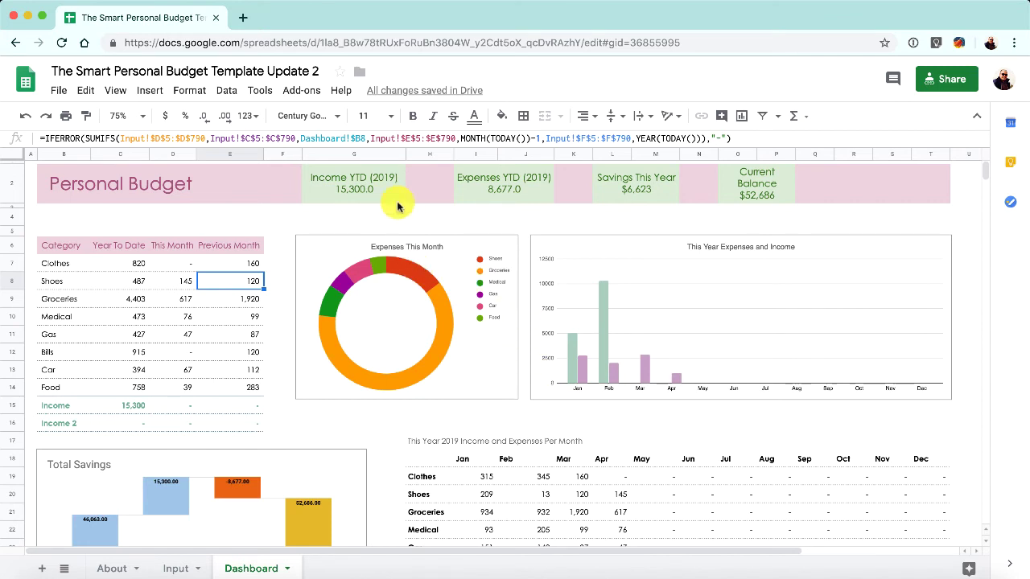
click(374, 222)
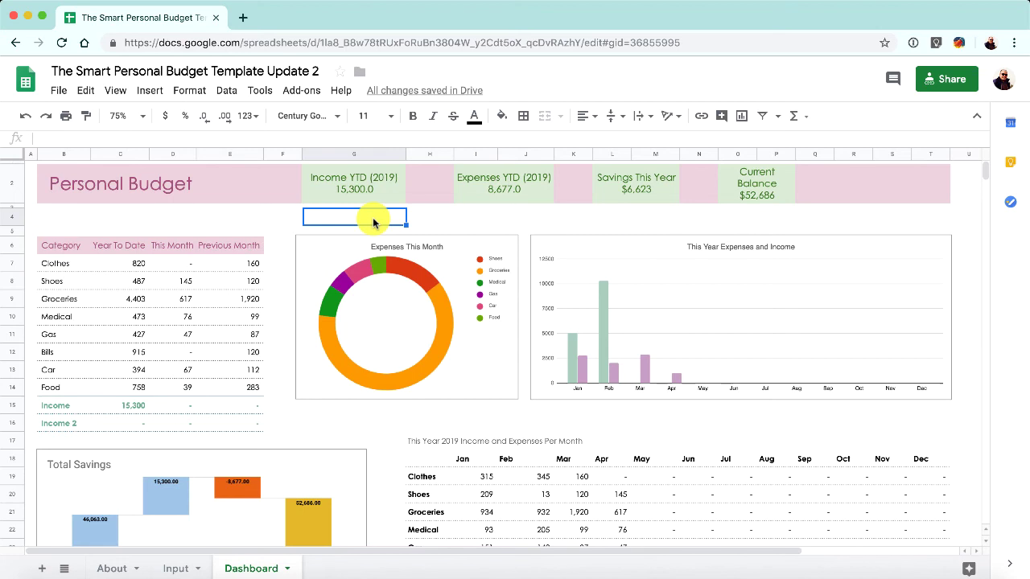
click(434, 217)
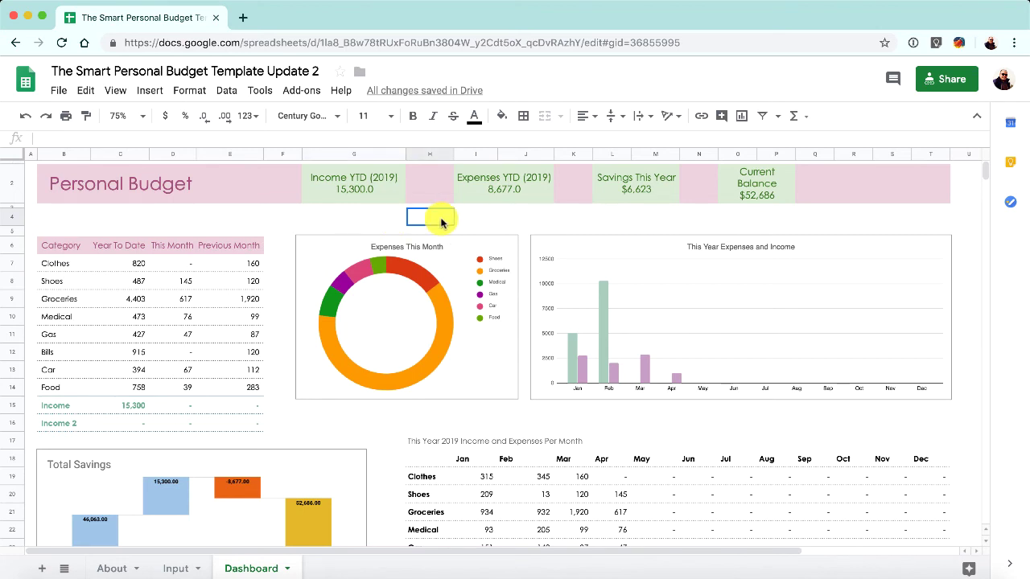
click(527, 223)
click(576, 217)
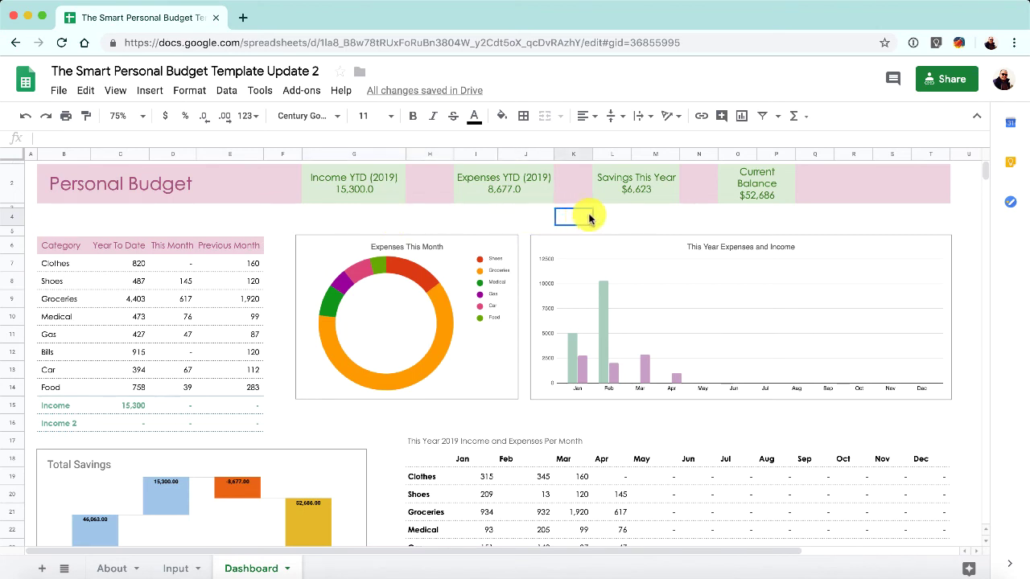